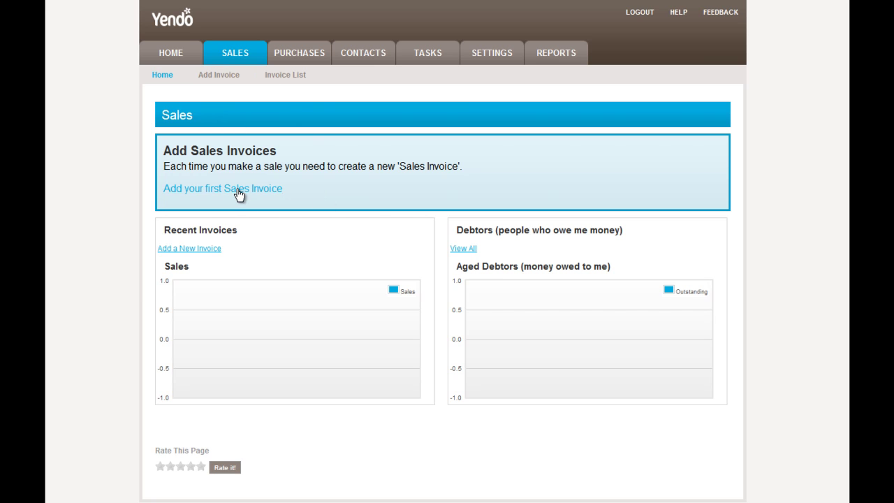
Step: Open a blank Add Invoice form from the Sales home page
left_click(238, 189)
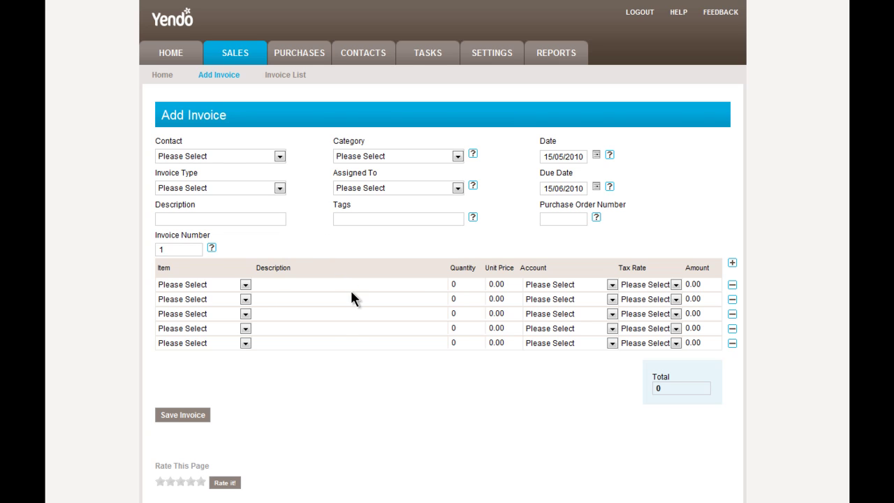
Step: Choose My Customer as the contact and Invoice as the invoice type
left_click(279, 156)
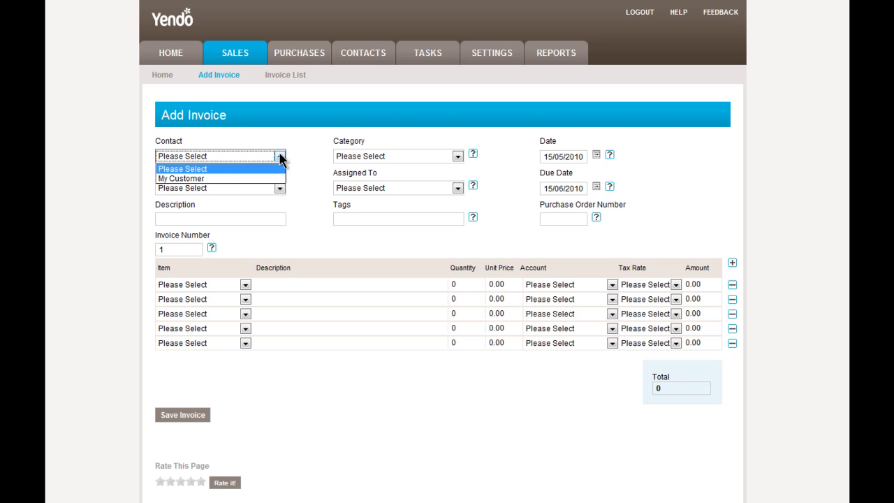
left_click(220, 179)
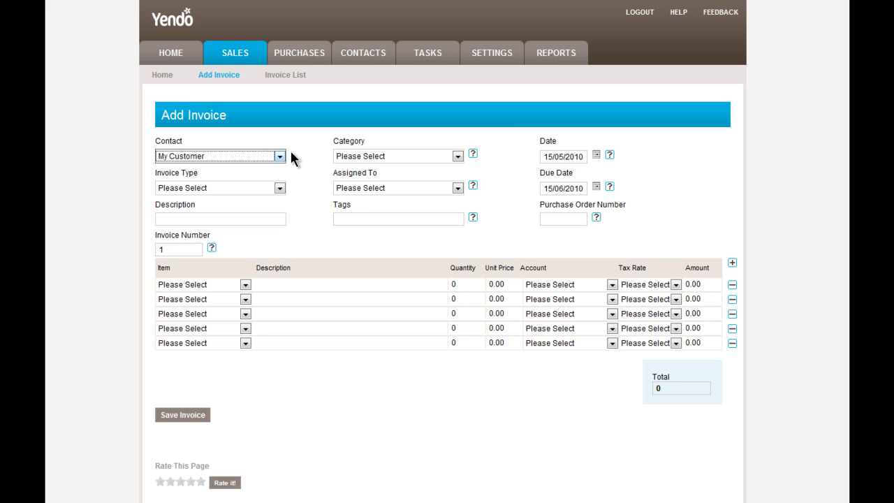
left_click(278, 189)
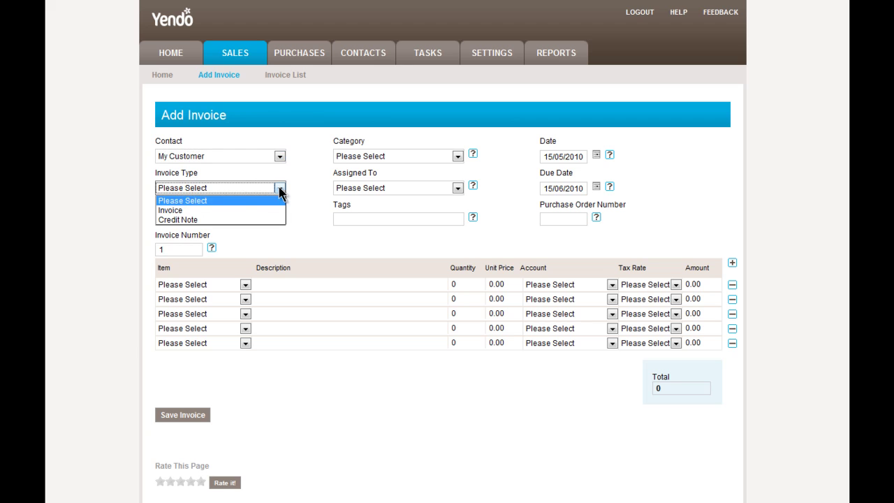
left_click(239, 210)
Step: Enter description 'My Invoice' and purchase order number 123, and change the invoice number to 123
left_click(252, 219)
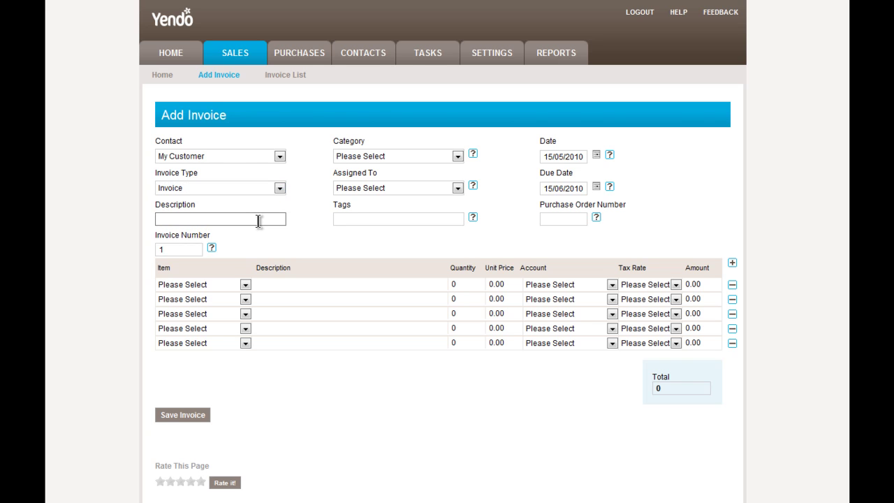
type("My Invoice")
left_click(398, 219)
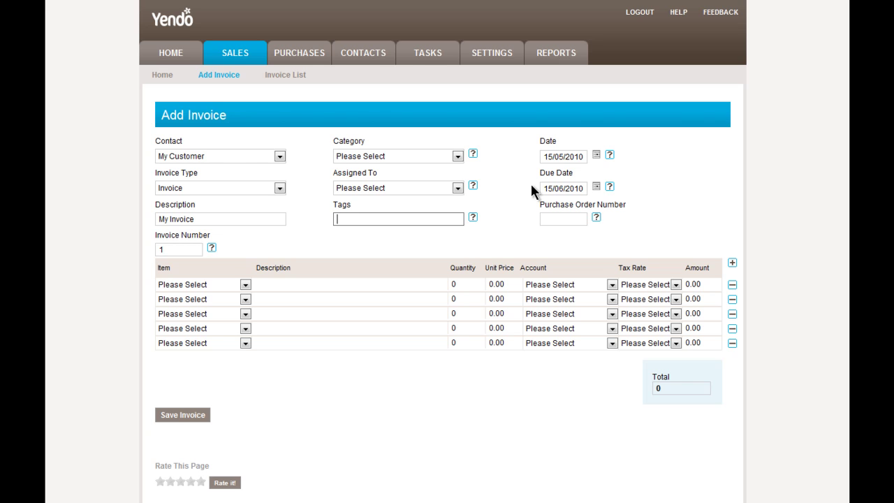
left_click(565, 218)
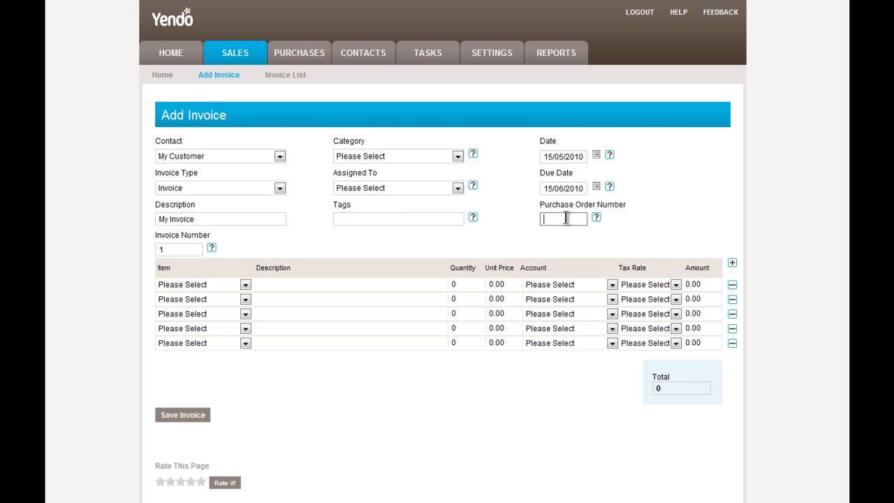
type("123")
left_click(175, 249)
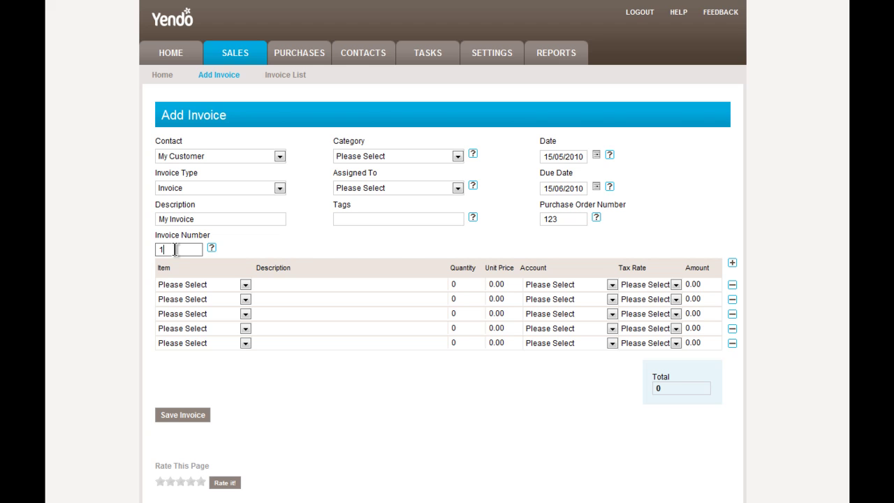
type("23")
Step: Add a first line 'Item1' with quantity 1 at unit price 100
left_click(285, 285)
type("Item1")
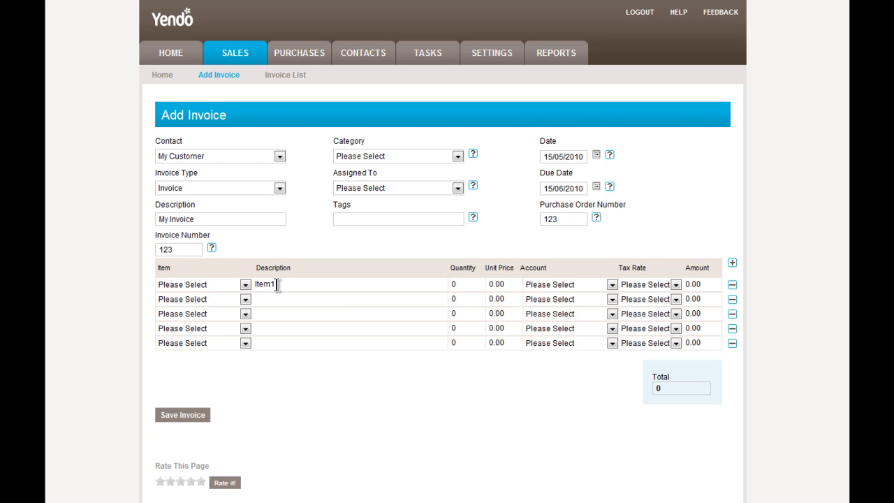
key("Tab")
type("1")
key("Tab")
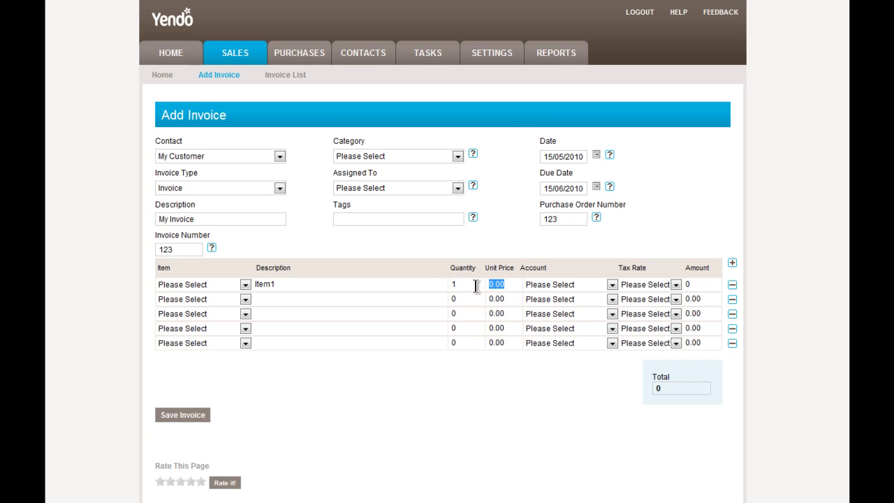
type("100")
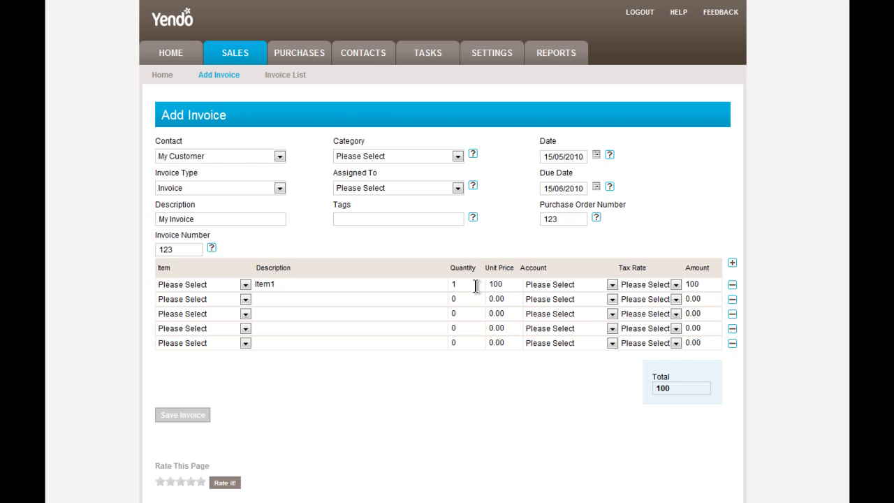
Step: Book the line to the Sales account with My City/State tax, bringing the total to 106.5
left_click(613, 287)
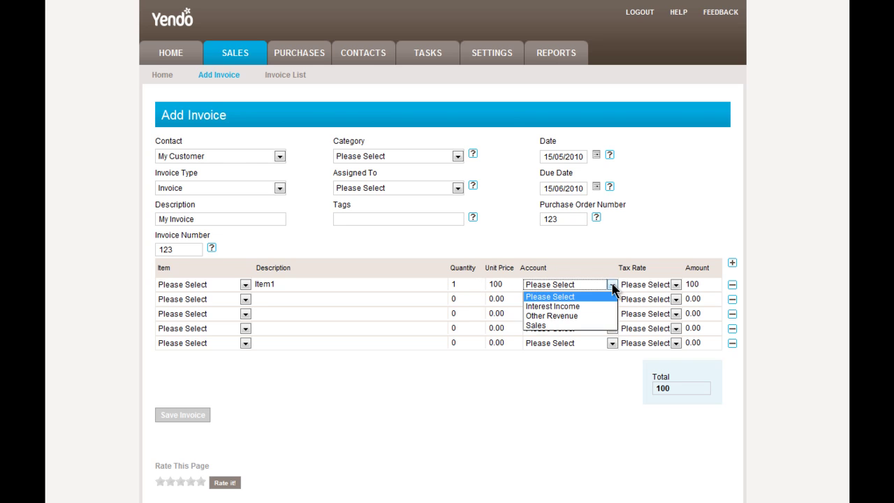
left_click(553, 326)
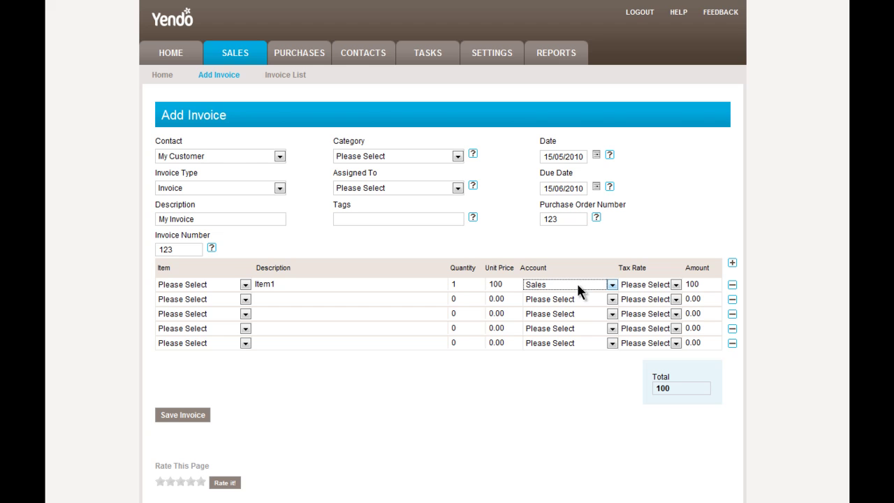
left_click(675, 286)
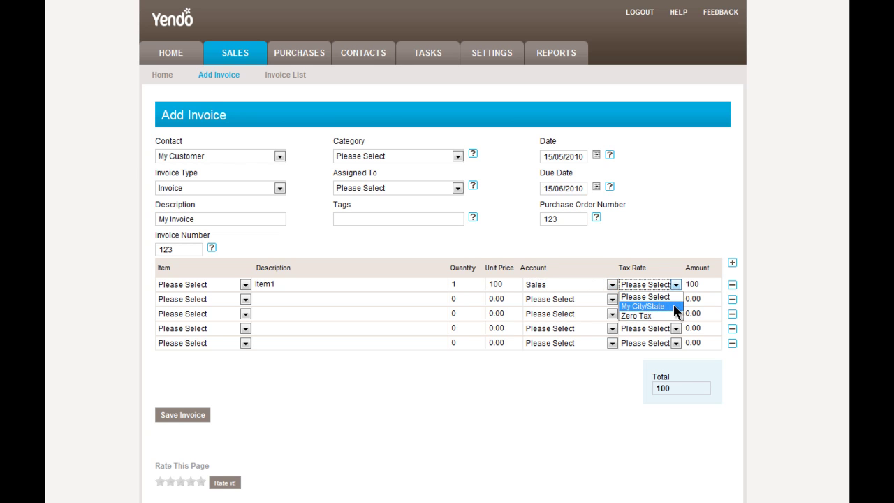
left_click(673, 306)
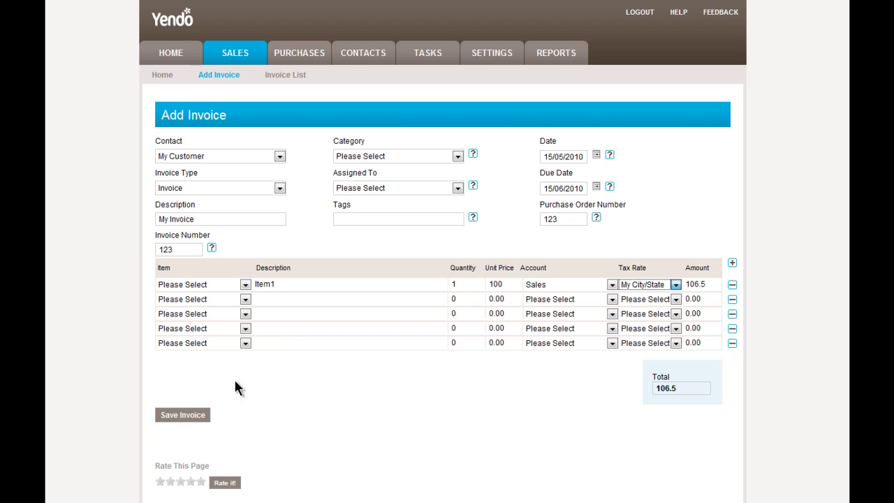
Step: Save invoice 123, now listed at 106.50 as Awaiting Payment
left_click(191, 415)
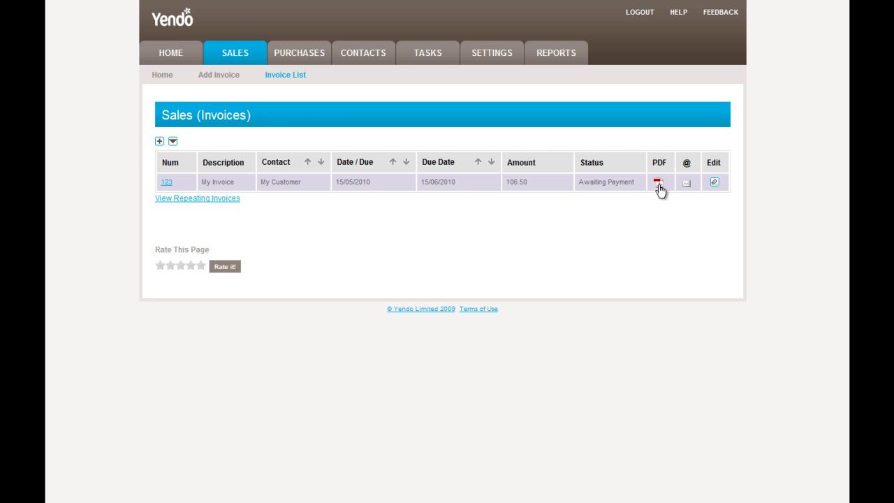
left_click(659, 184)
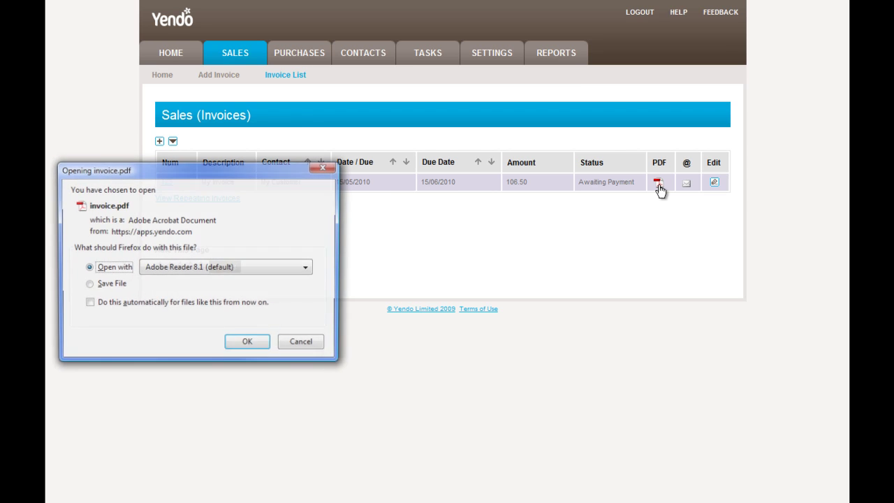
left_click(247, 344)
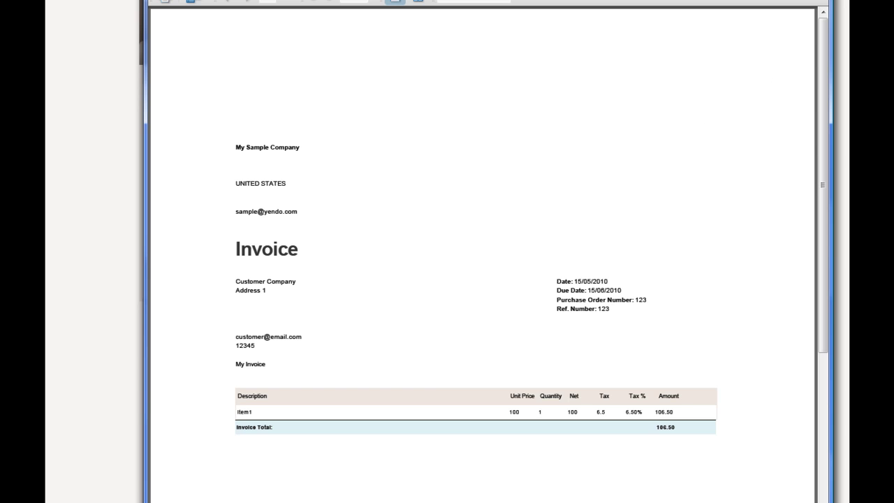
left_click(824, 1)
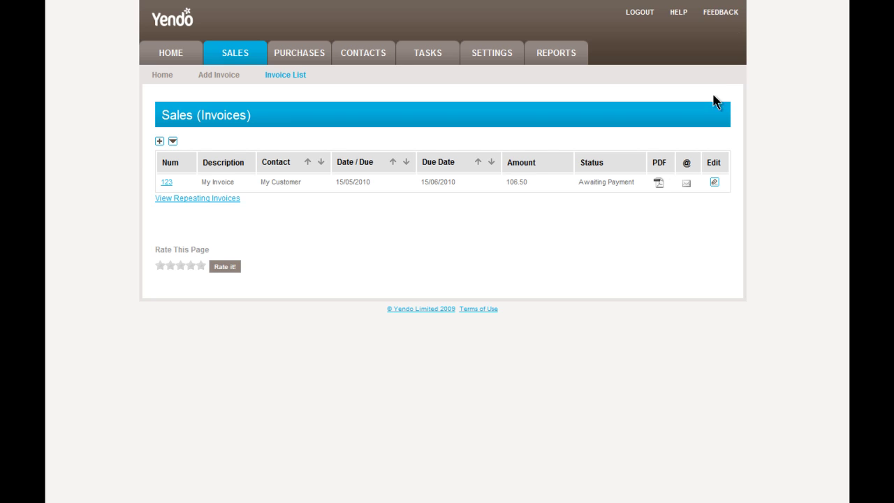
Step: Look over the email form for invoice 123 and return to the invoice list
left_click(686, 184)
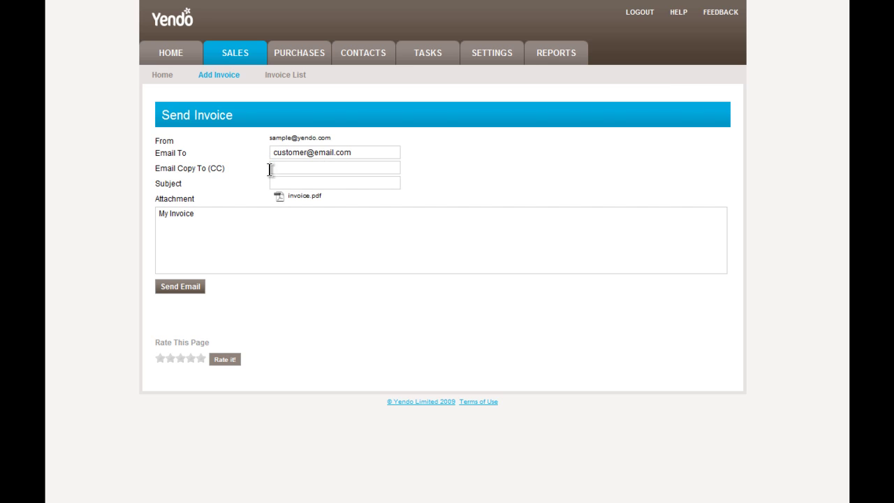
left_click(287, 183)
left_click(202, 215)
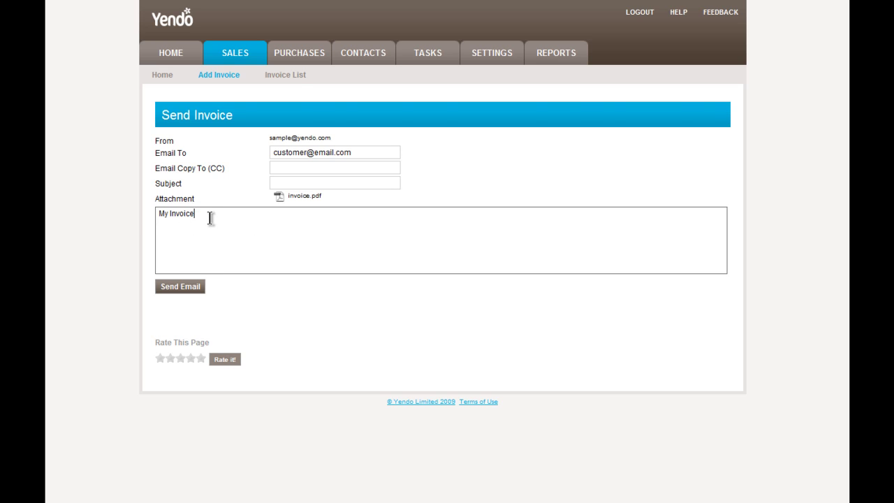
left_click(286, 78)
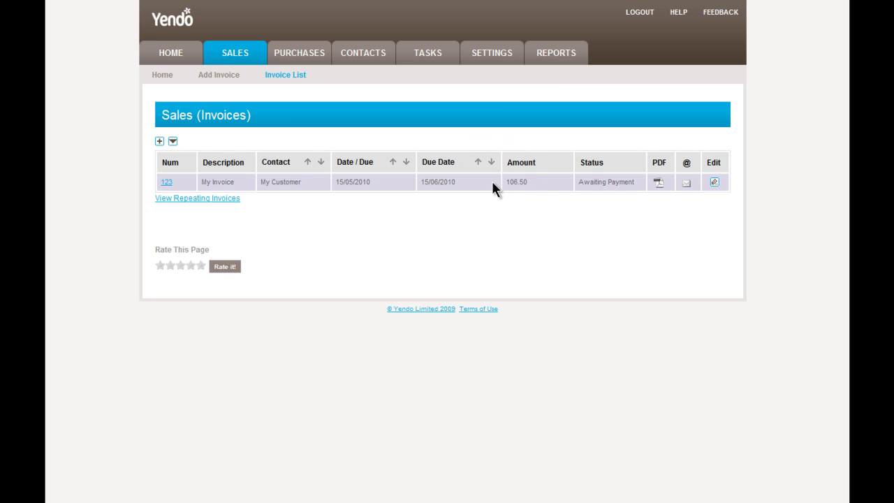
Step: Open the Profit and Loss report and review May 2010 sales of 100.00 and net profit $100.00
left_click(558, 56)
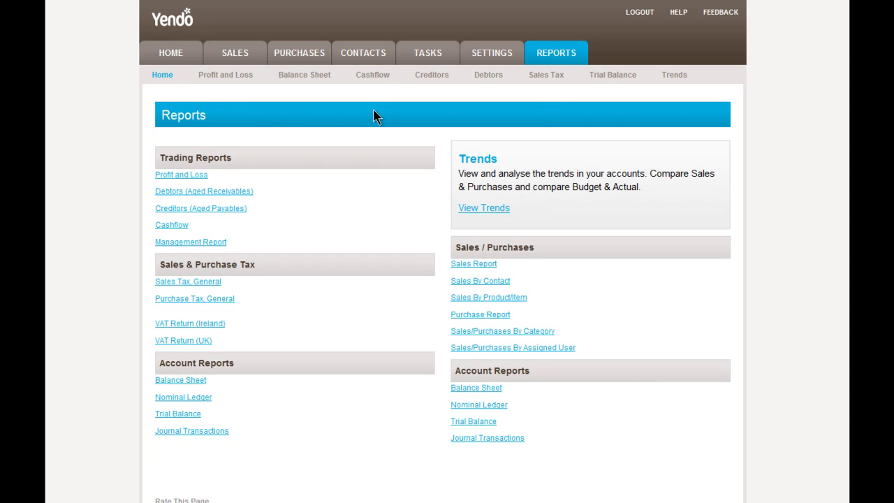
left_click(200, 176)
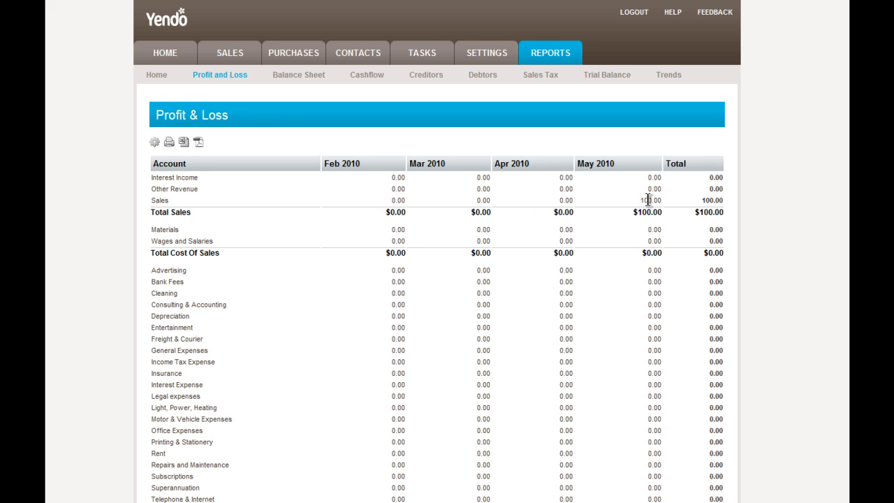
left_click_drag(637, 202, 663, 198)
scroll(664, 271, "down", 2)
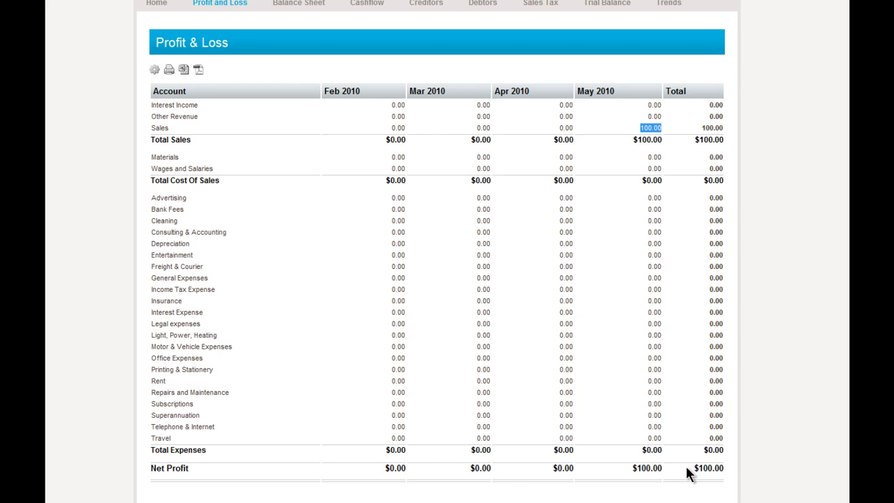
scroll(665, 462, "up", 2)
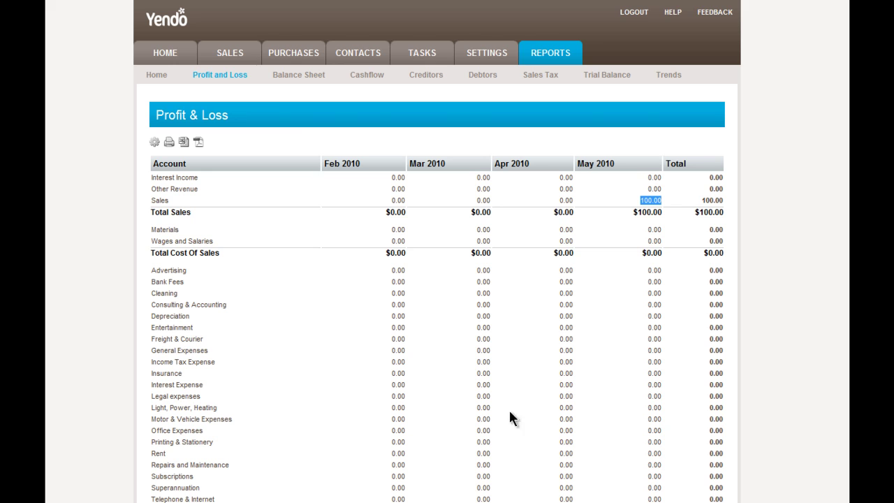
Step: Open invoice 123 from the sales invoice list and type the note 'A Note'
left_click(232, 55)
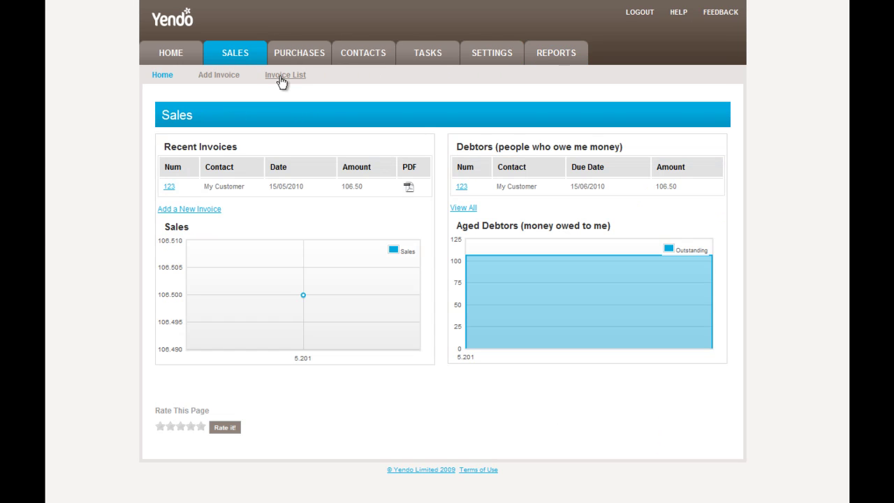
left_click(282, 81)
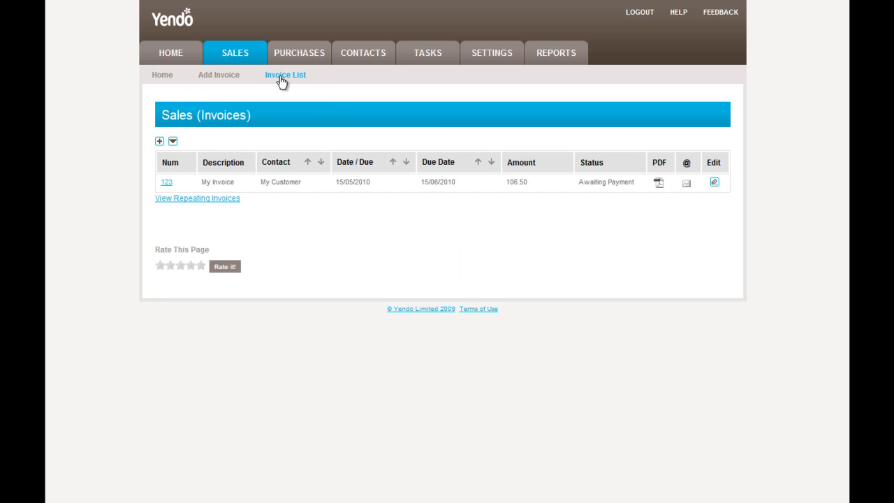
left_click(166, 183)
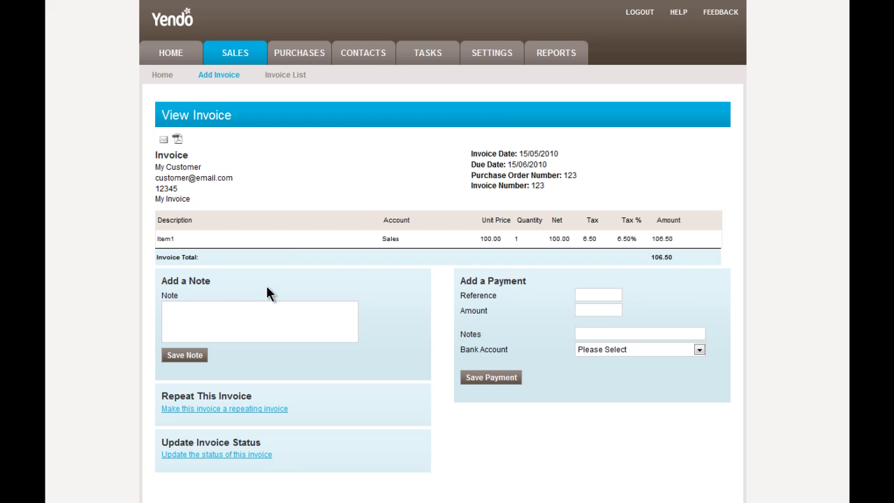
left_click(227, 315)
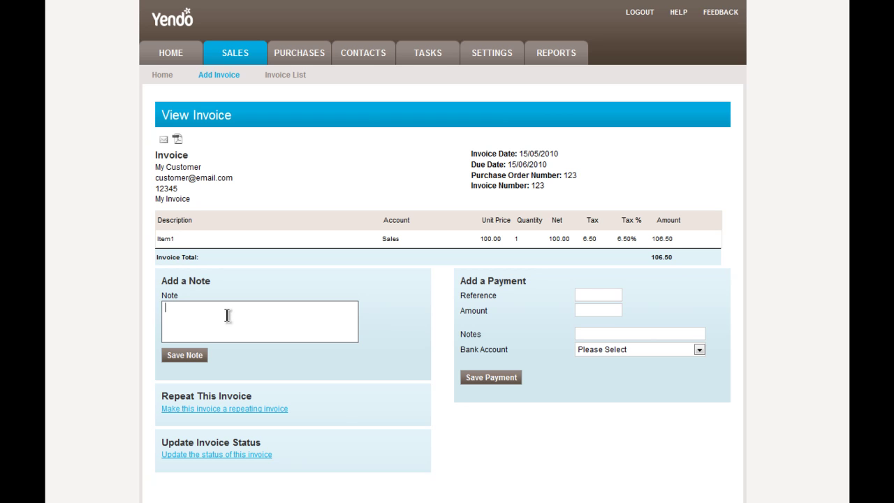
type("A Note")
Step: Save the note, then record a 50.00 payment, reference abc, into My Bank Account
left_click(199, 356)
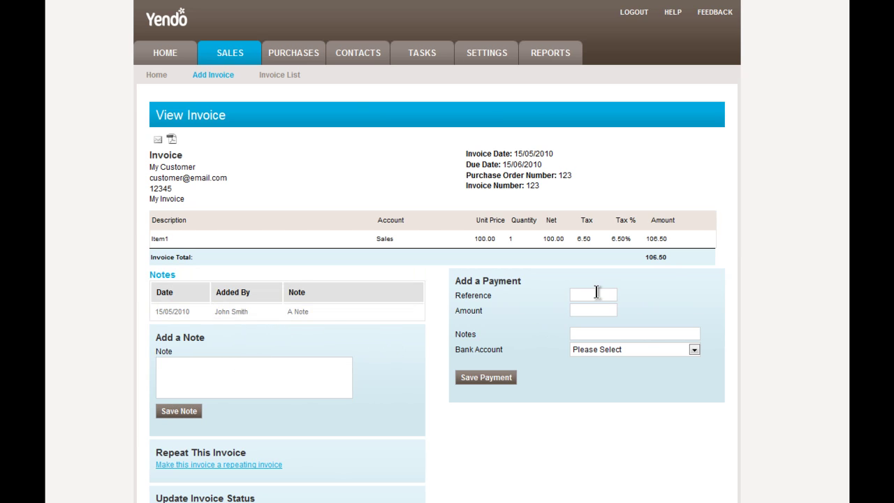
left_click(594, 292)
type("abc")
left_click(590, 309)
type("50")
left_click(604, 333)
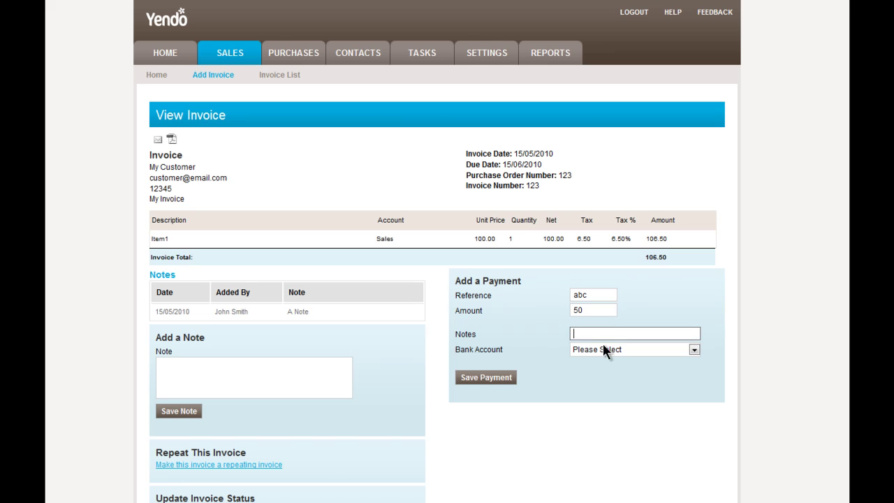
left_click(607, 349)
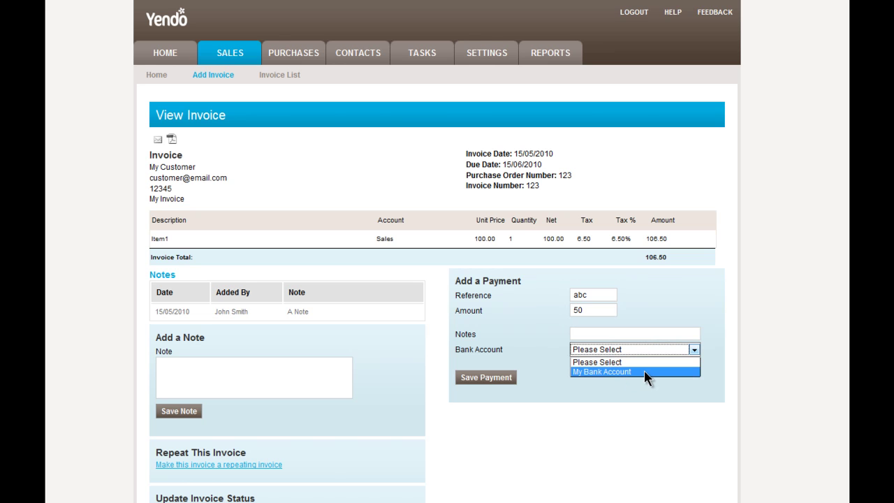
left_click(644, 373)
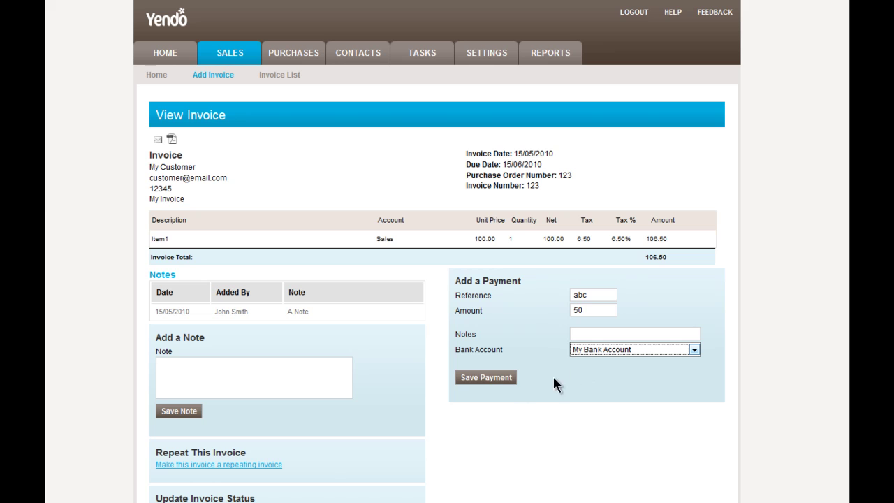
left_click(491, 380)
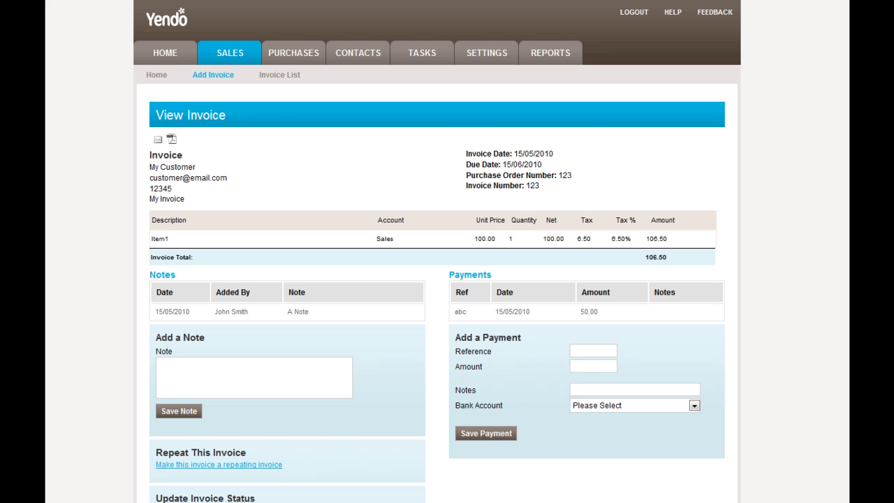
Step: Set invoice 123 to repeat Monthly, 15/05/2010 to 15/05/2011, with status Approved/Active
left_click(272, 465)
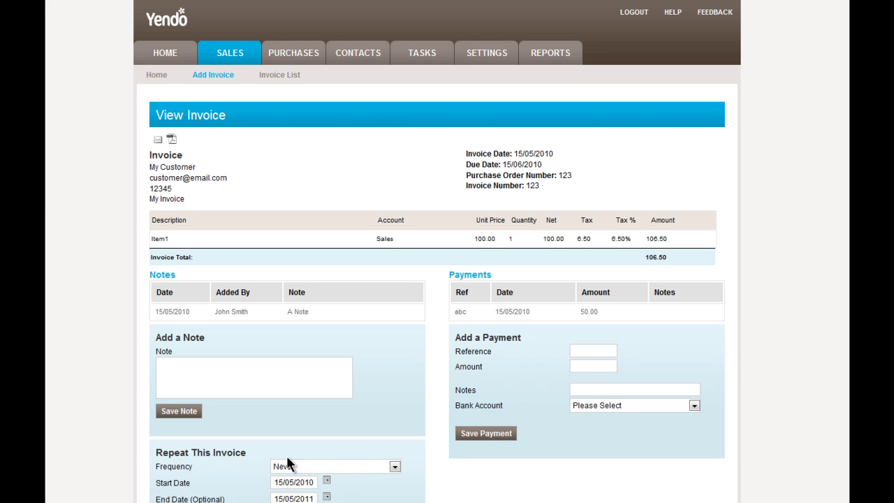
scroll(287, 455, "down", 1)
scroll(265, 472, "down", 2)
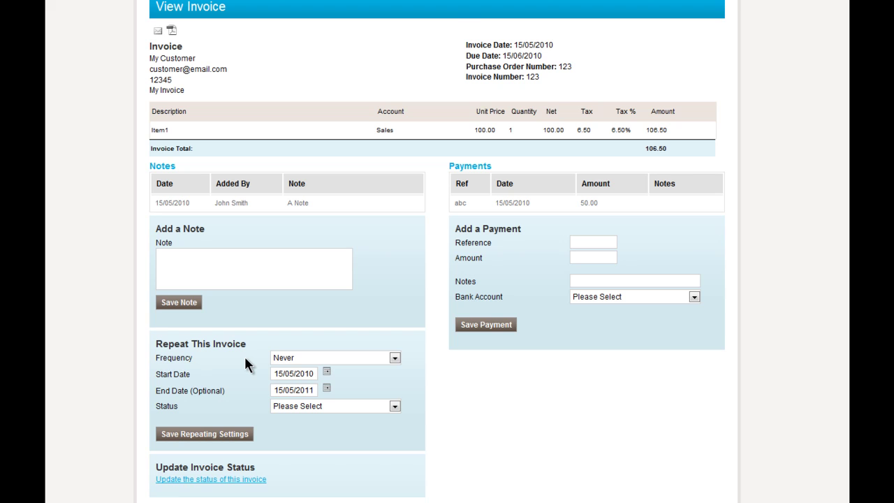
left_click(283, 358)
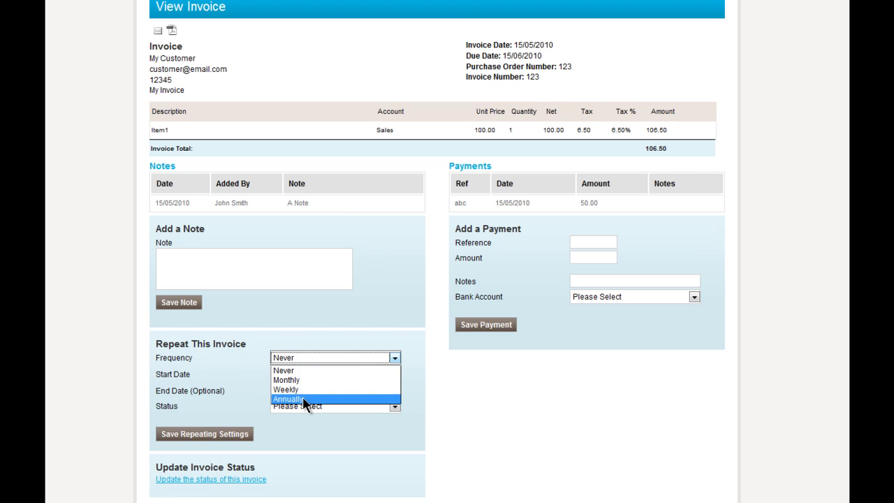
left_click(302, 381)
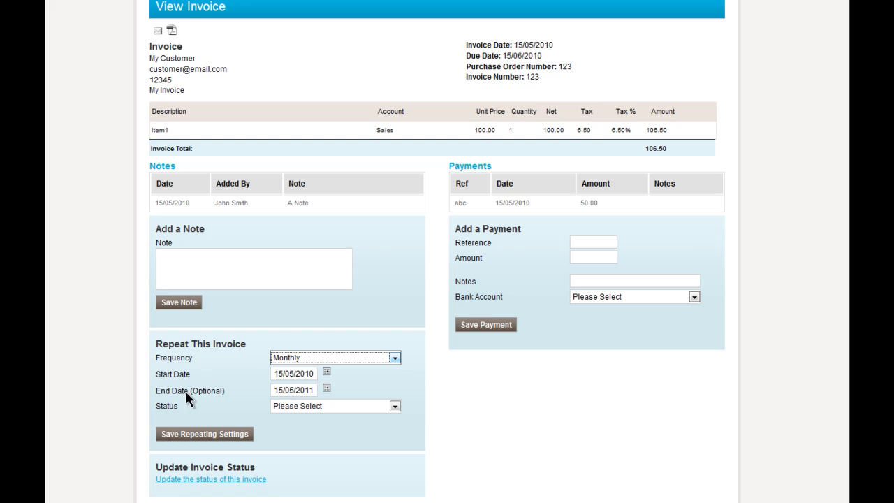
left_click(307, 406)
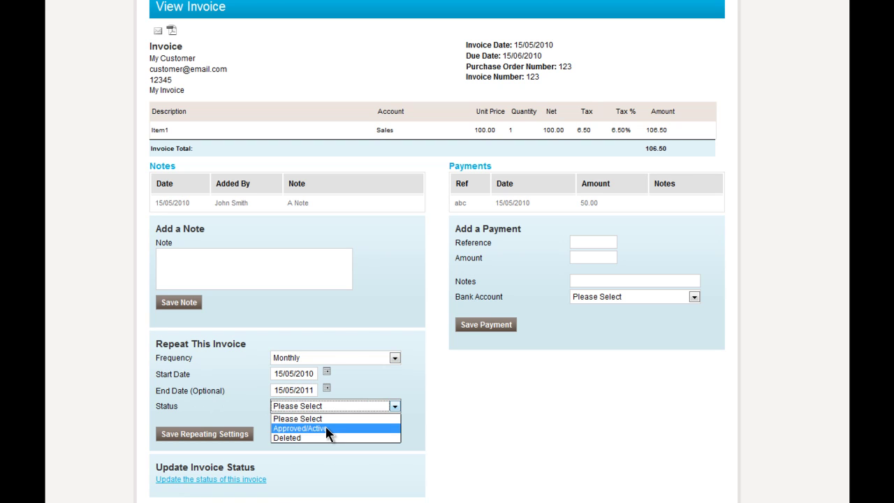
left_click(326, 429)
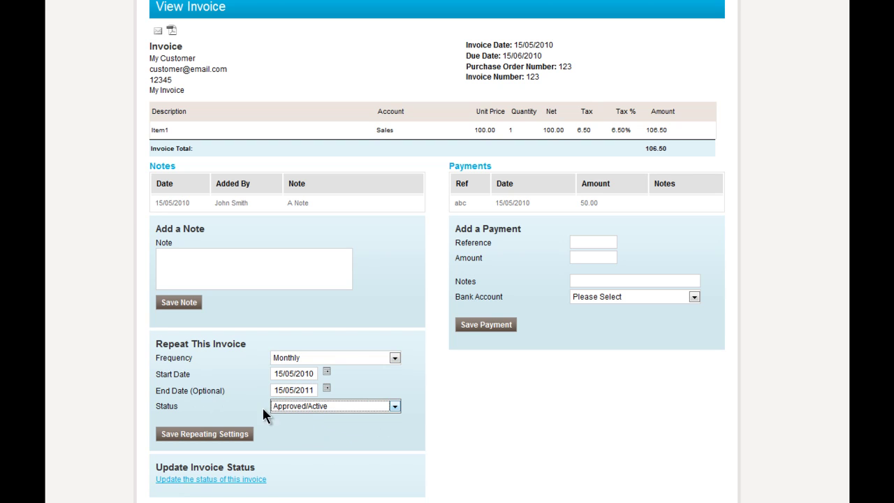
left_click(208, 434)
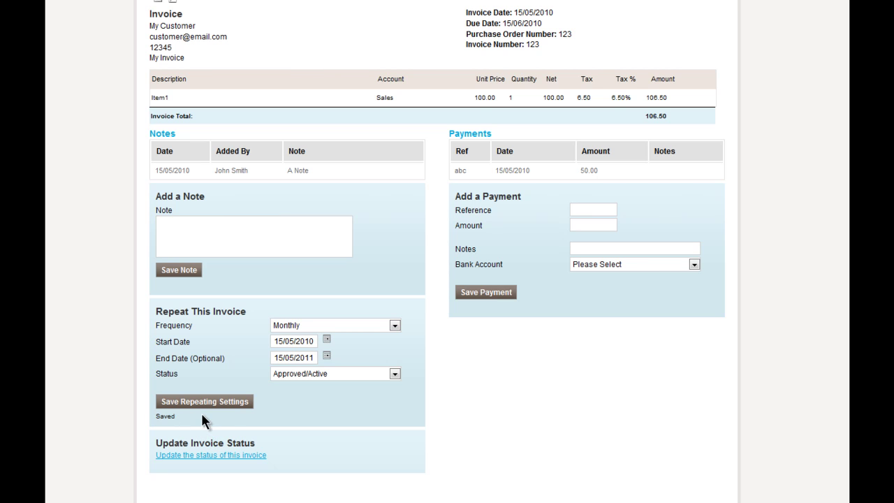
scroll(219, 418, "up", 2)
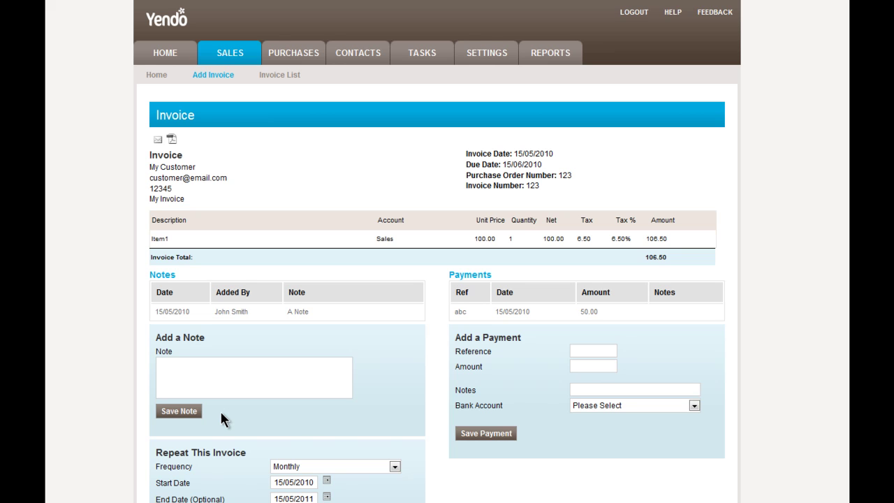
Step: Bring up the Profit & Loss report and check May 2010 Sales 100.00 and Net Profit $100.00
left_click(276, 78)
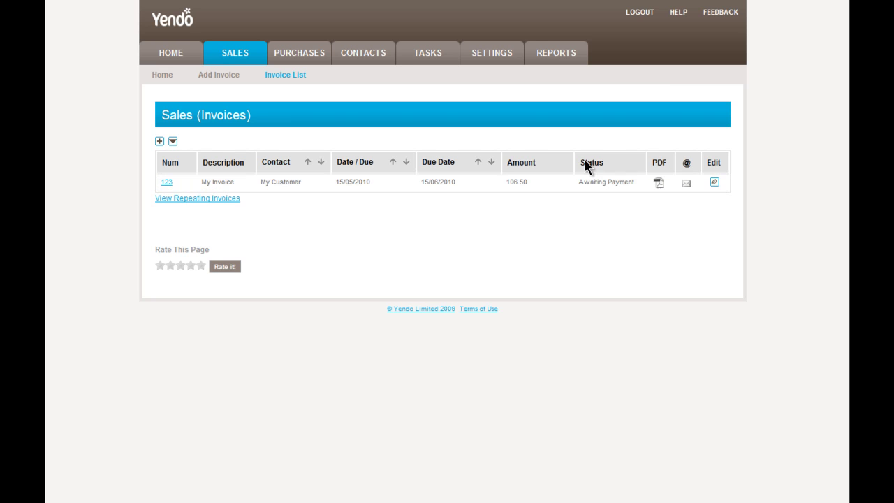
left_click(555, 56)
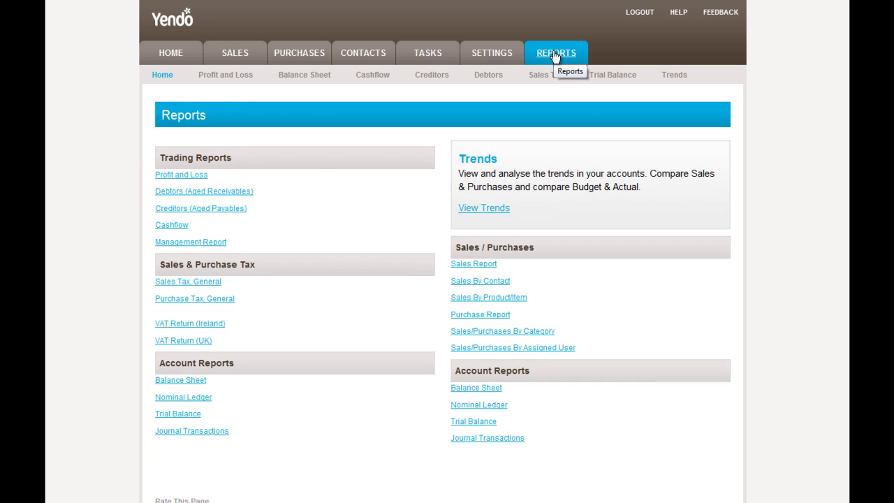
left_click(208, 178)
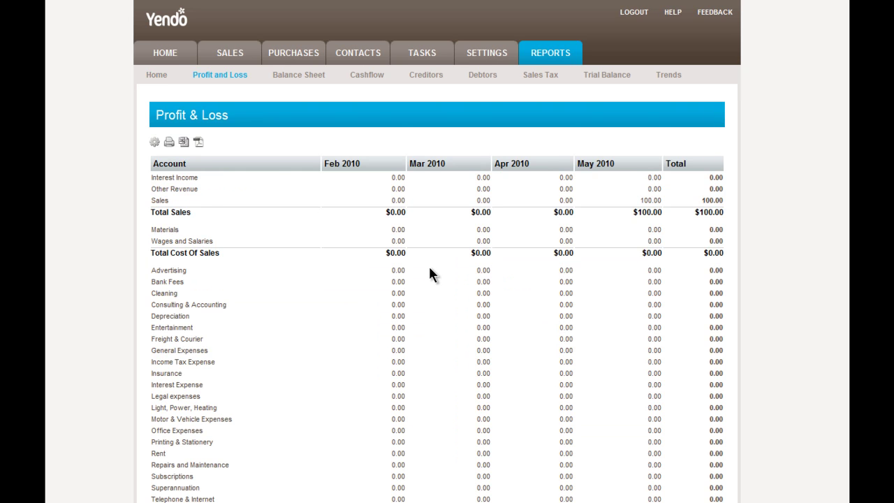
scroll(430, 273, "down", 1)
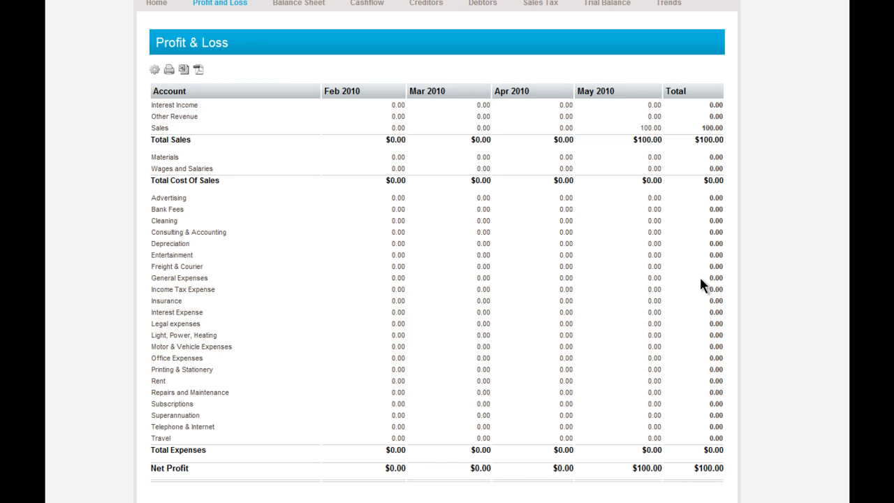
scroll(582, 355, "up", 1)
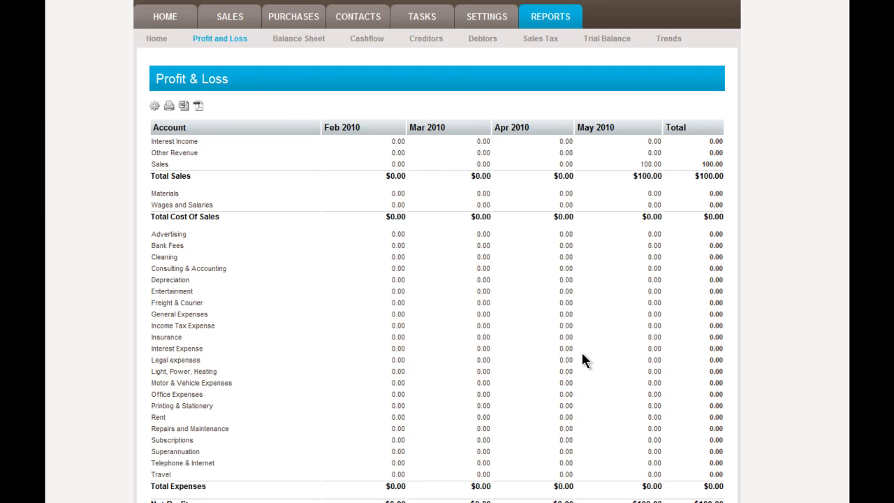
scroll(582, 353, "up", 1)
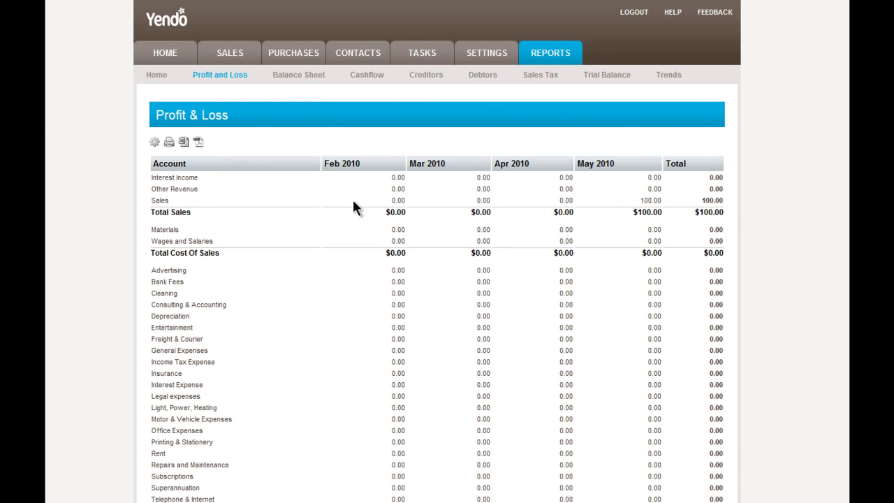
Step: Review the Balance Sheet: Accounts Receivable 56.50, cash 50.00, Sales Tax 6.50, Net Assets 100.00
left_click(303, 75)
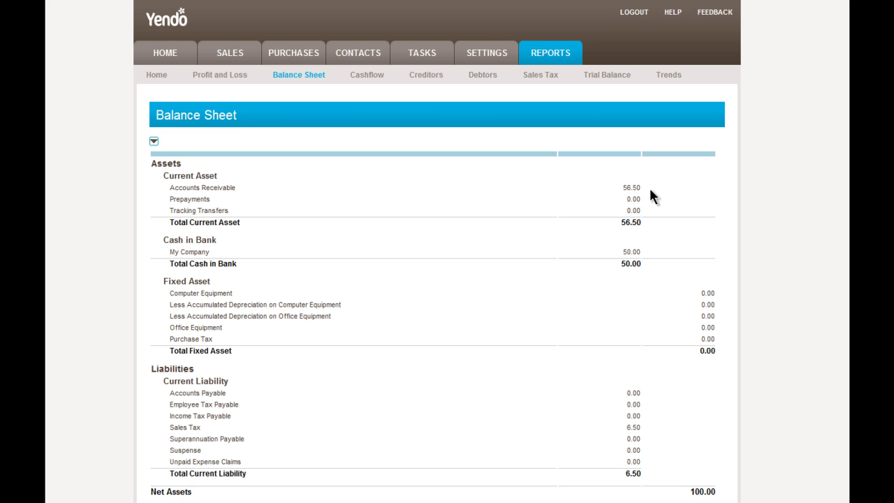
left_click_drag(642, 186, 609, 191)
left_click(585, 201)
scroll(647, 266, "down", 1)
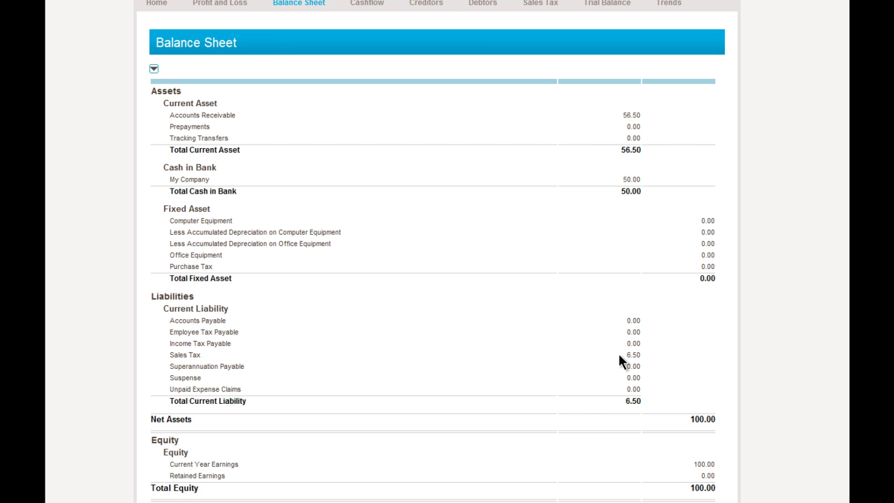
scroll(644, 358, "down", 1)
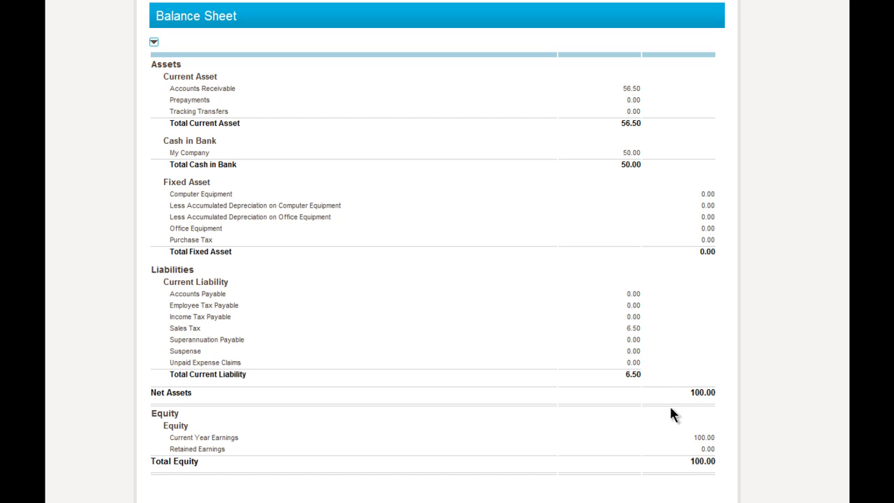
scroll(678, 367, "up", 3)
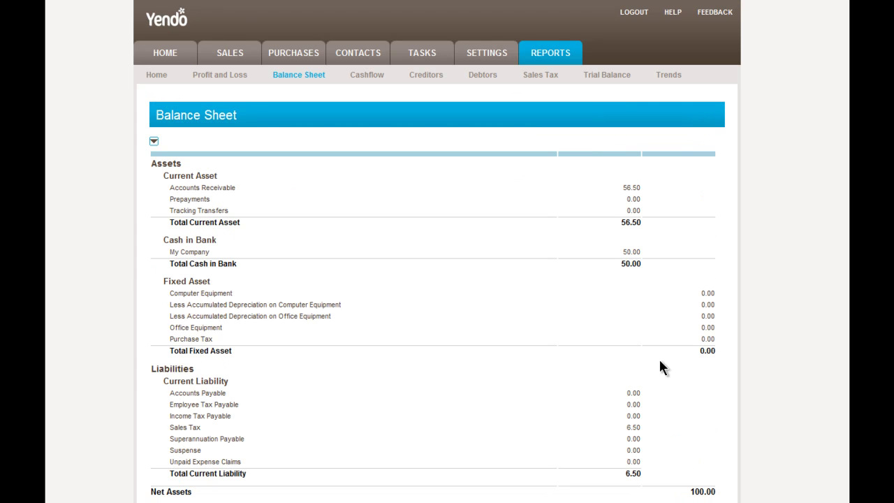
Step: On invoice 123, save a 56.50 payment with reference 'abc' into My Bank Account
left_click(236, 55)
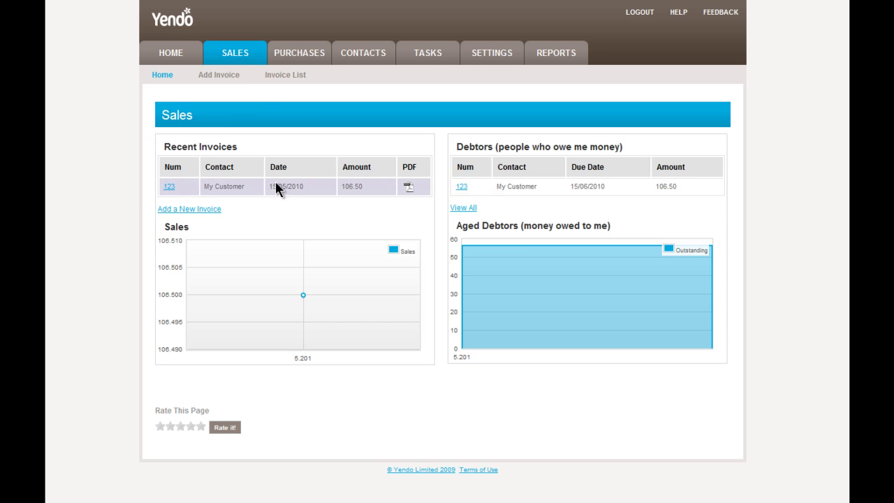
left_click(170, 187)
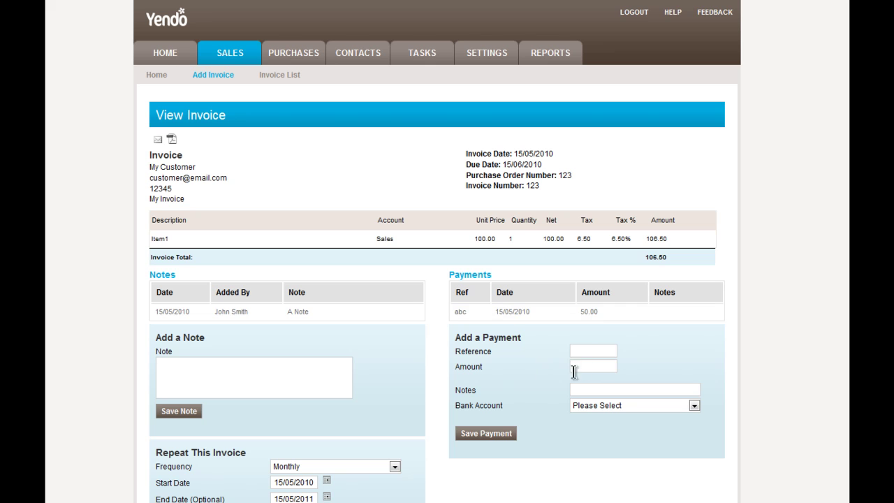
left_click(592, 350)
type("abc")
left_click(599, 365)
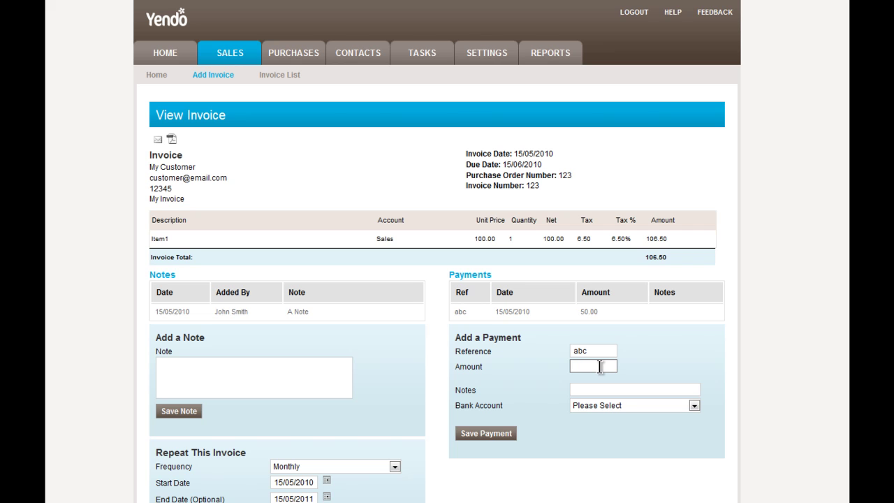
type("56.50")
left_click(587, 407)
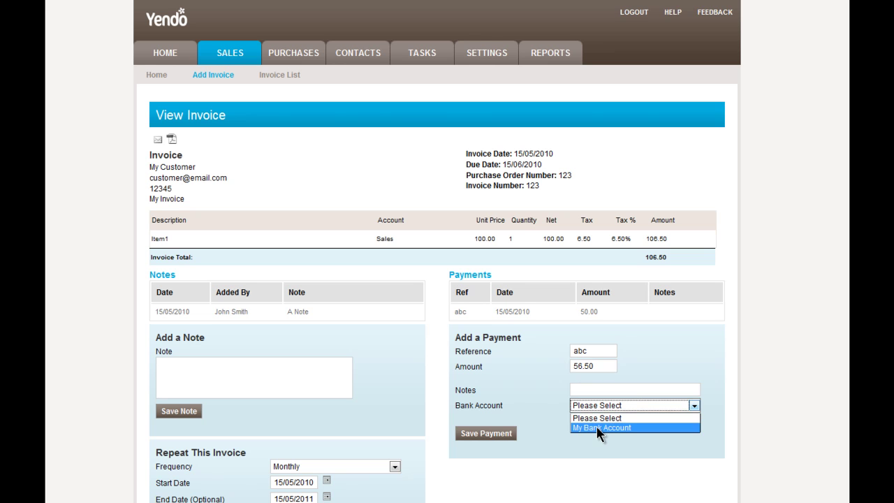
left_click(598, 427)
left_click(497, 439)
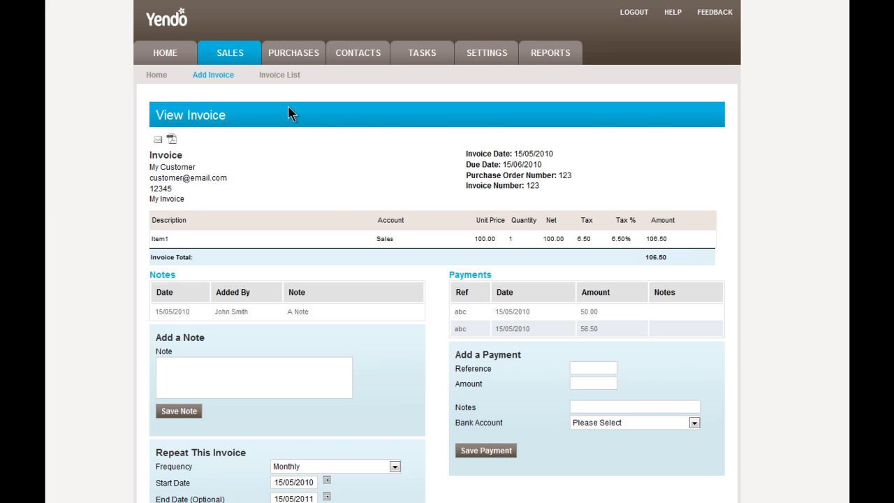
Step: Confirm invoice 123 is listed as Paid in the sales invoice list, then go to Reports
left_click(278, 76)
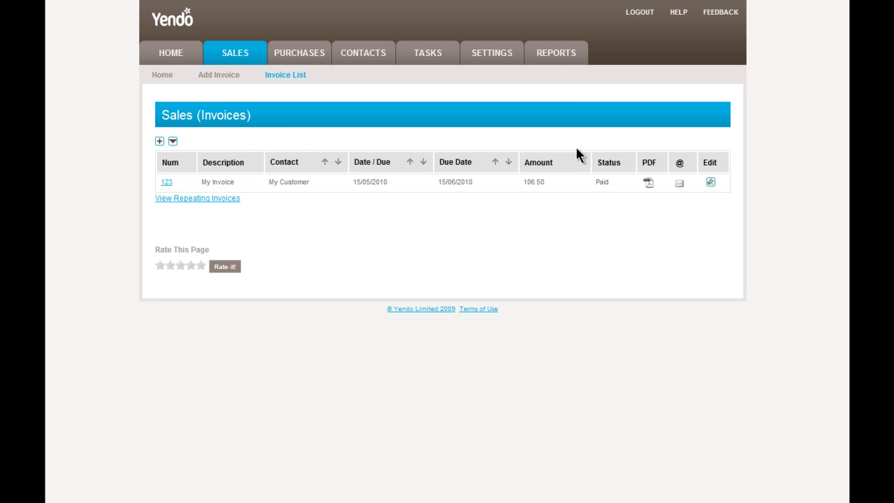
left_click(555, 56)
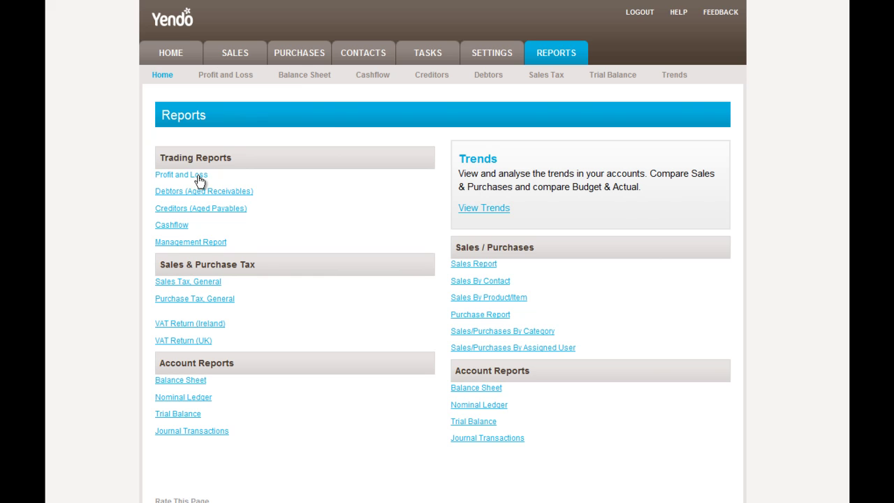
Step: Check the Balance Sheet now shows 0.00 receivables, 106.50 in the bank and net assets 100.00
left_click(312, 78)
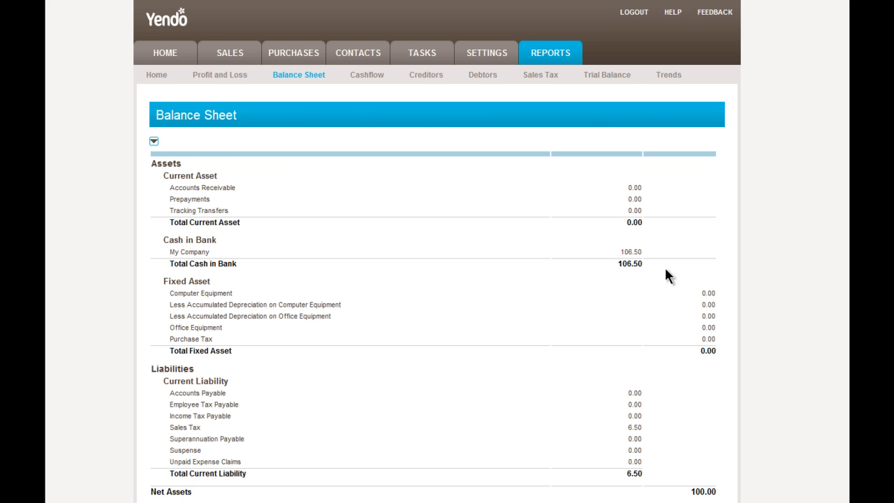
scroll(666, 275, "down", 1)
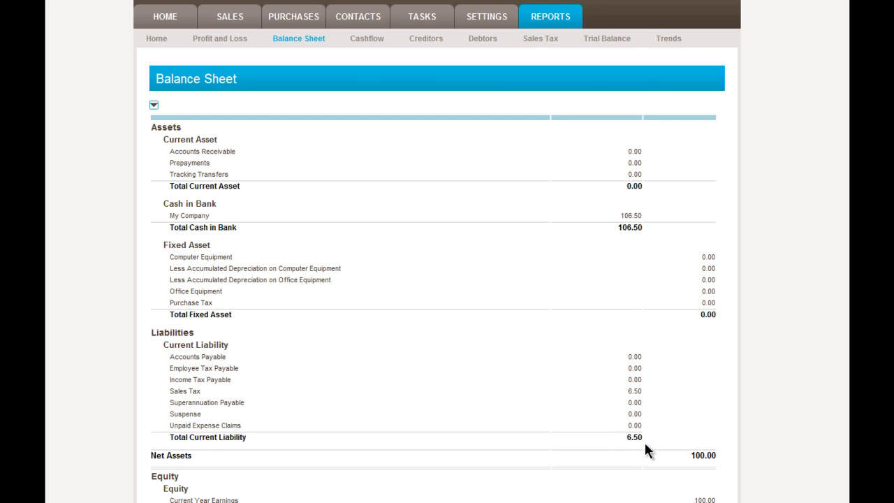
scroll(651, 434, "down", 2)
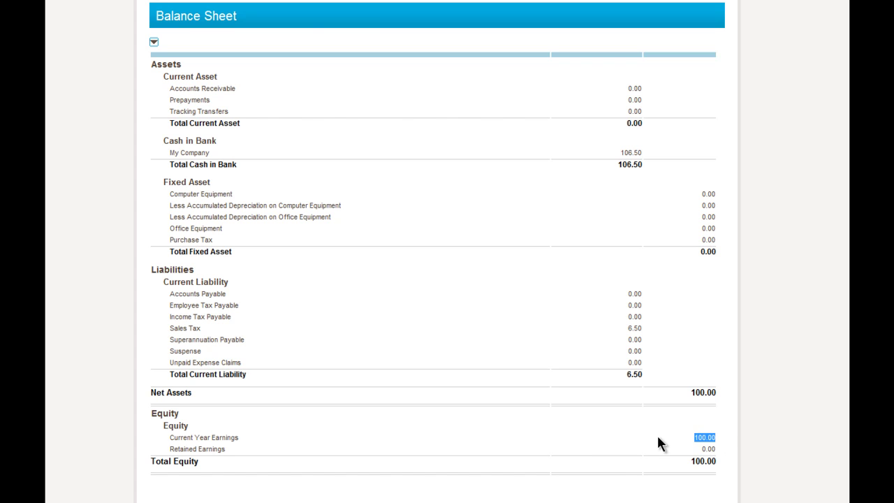
scroll(651, 434, "up", 3)
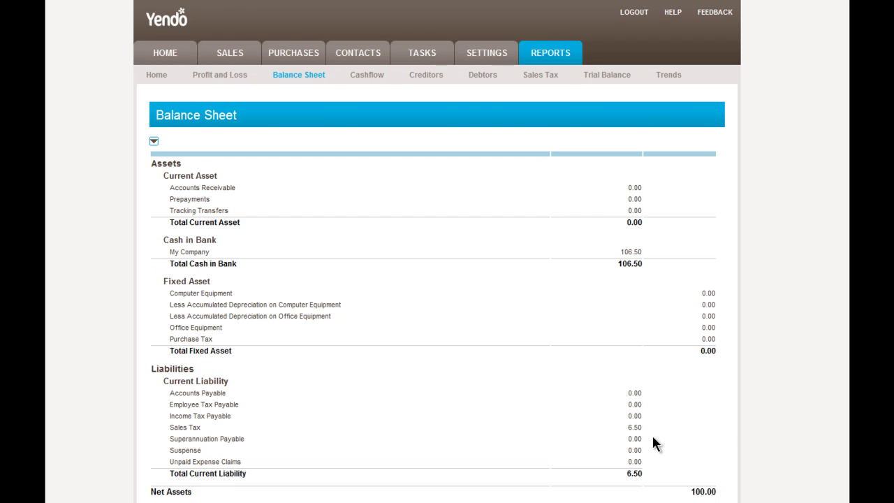